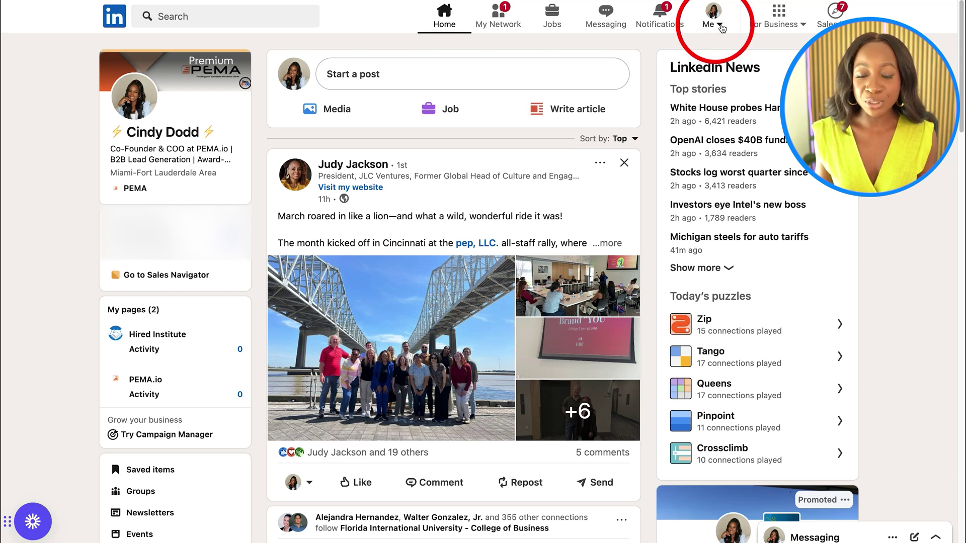
# Step: Go to Settings & Privacy, then Sign in & security, then Email addresses
pyautogui.click(719, 27)
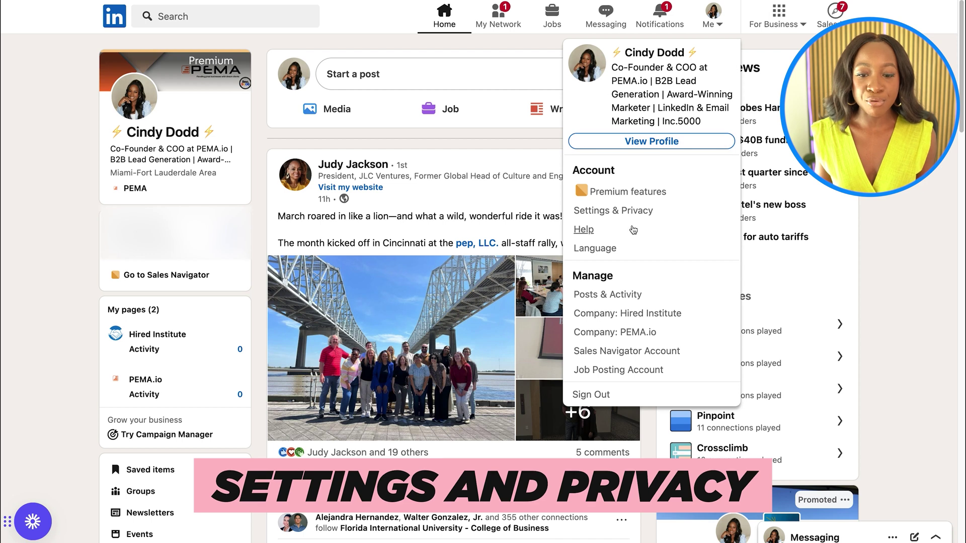
pyautogui.click(638, 218)
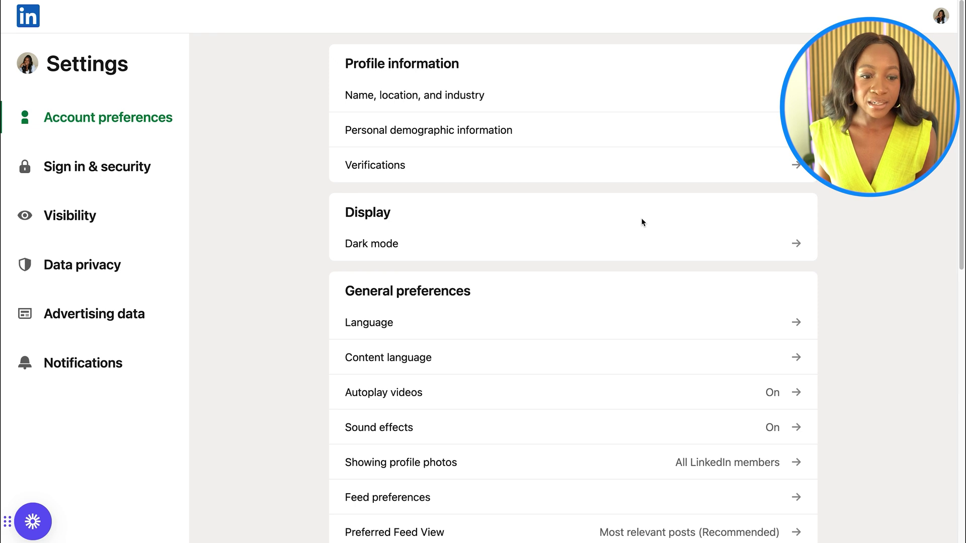
pyautogui.click(138, 172)
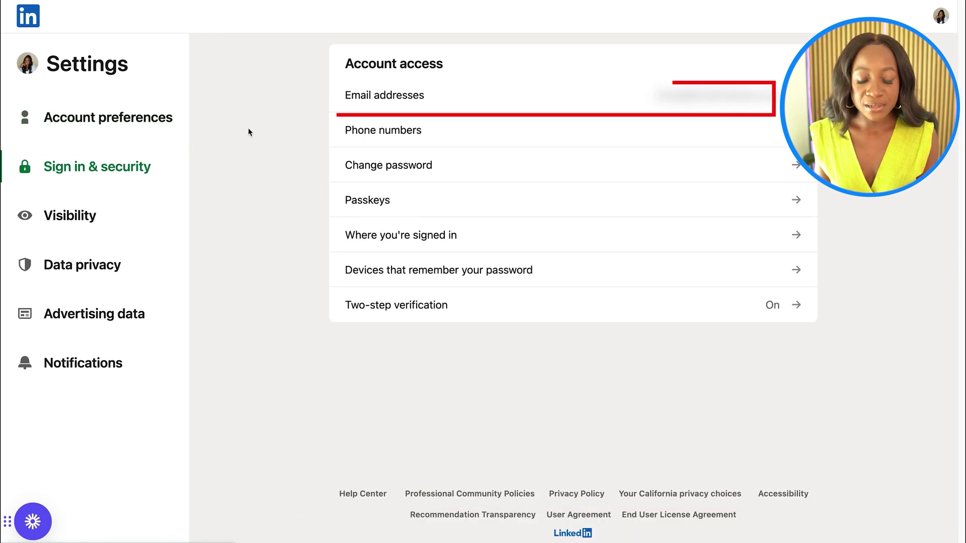
pyautogui.click(416, 100)
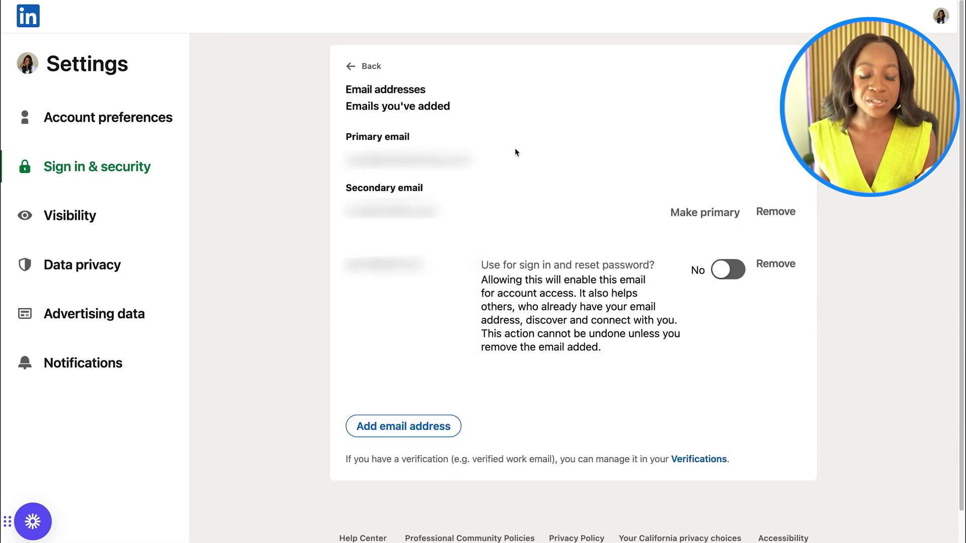
# Step: Review the Emails you've added list and begin adding another email address
pyautogui.moveTo(346, 106); pyautogui.dragTo(450, 106)
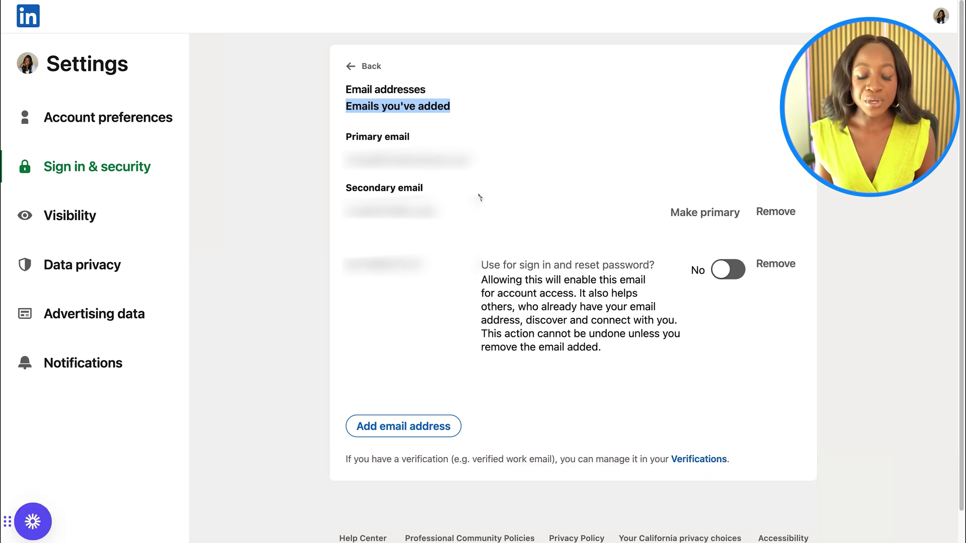
pyautogui.click(411, 427)
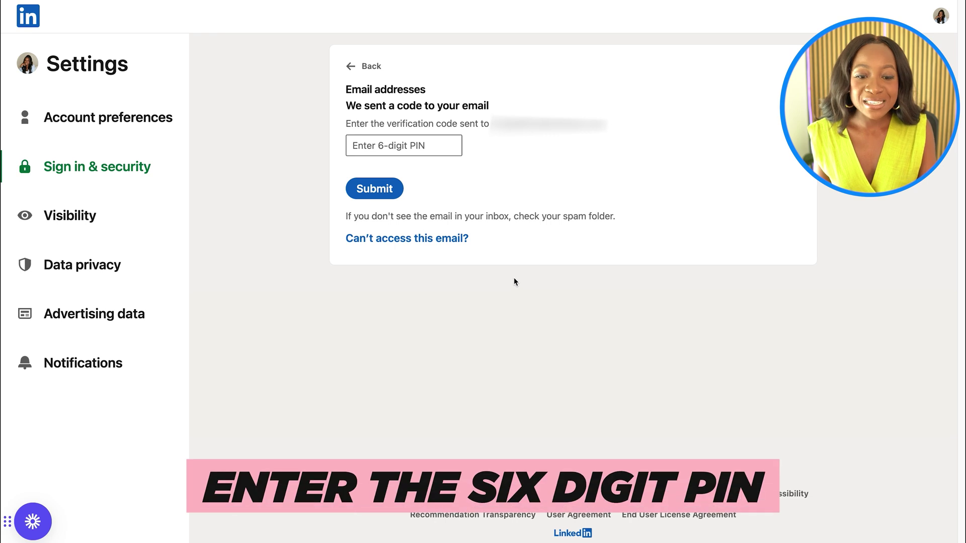
# Step: Leave the 6-digit PIN prompt unfilled and return to the Email addresses list
pyautogui.click(453, 146)
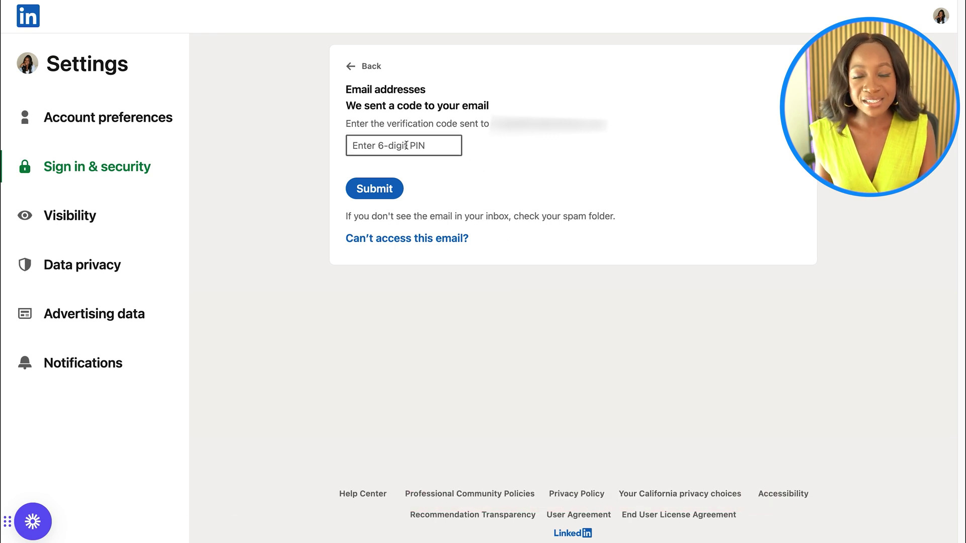
pyautogui.click(527, 154)
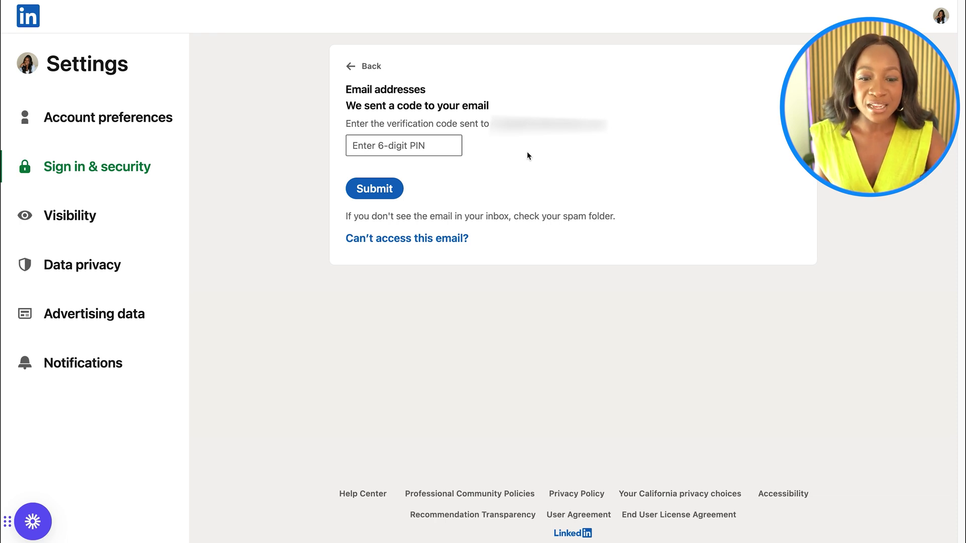
pyautogui.click(372, 146)
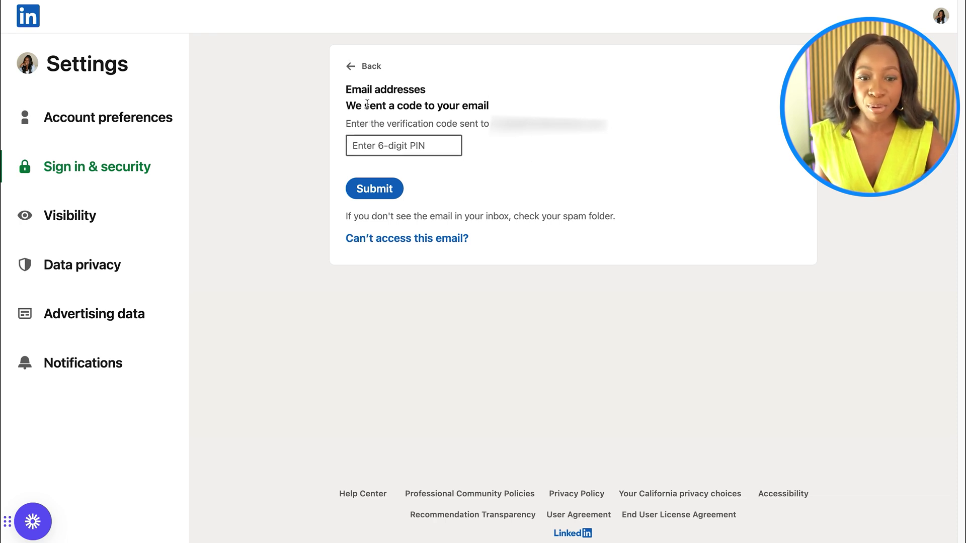
pyautogui.click(367, 71)
pyautogui.click(458, 94)
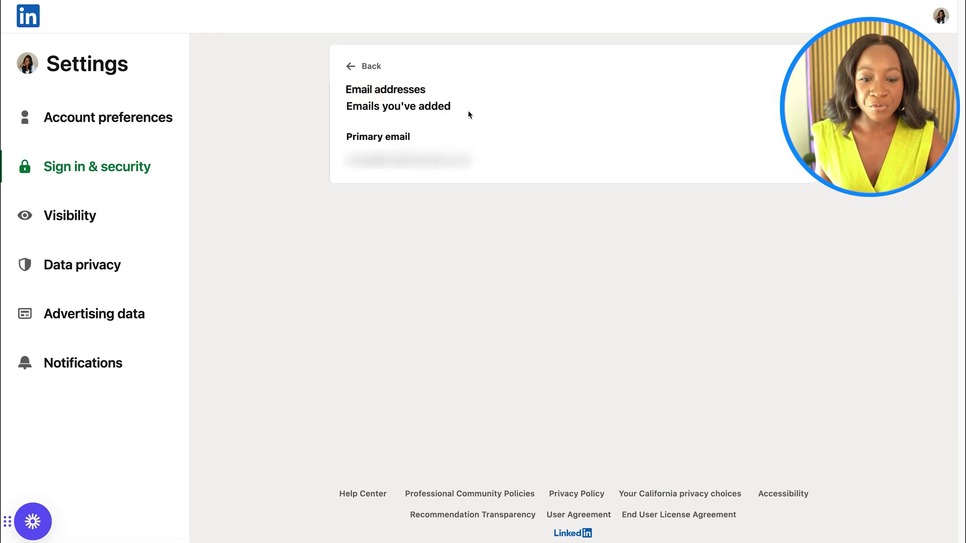
pyautogui.tripleClick(359, 106)
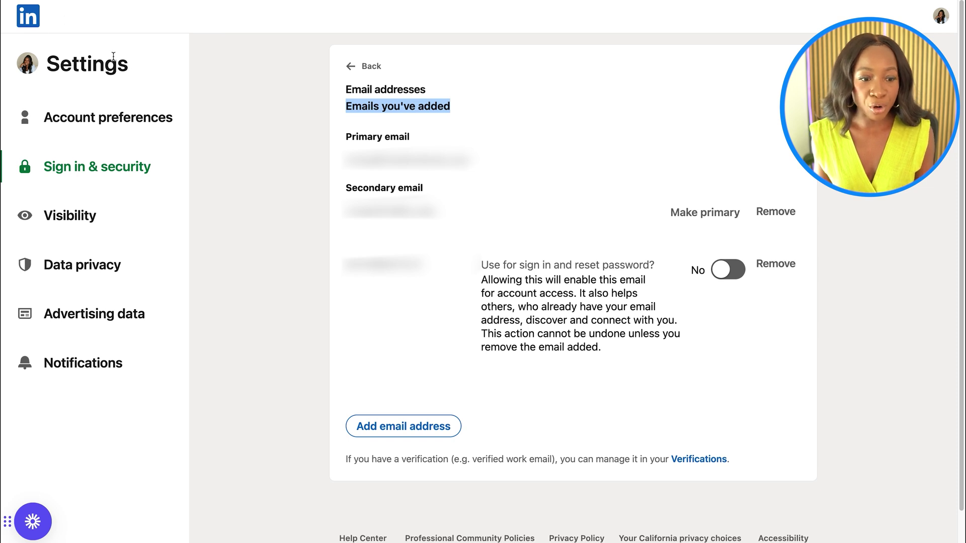
pyautogui.doubleClick(51, 62)
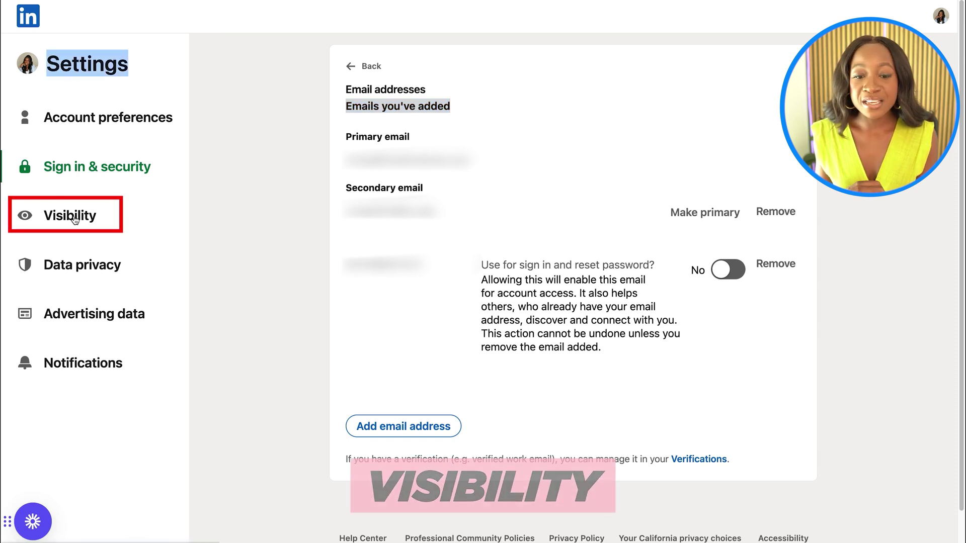
# Step: Open Visibility, then 'Who can see or download your email address'
pyautogui.click(74, 218)
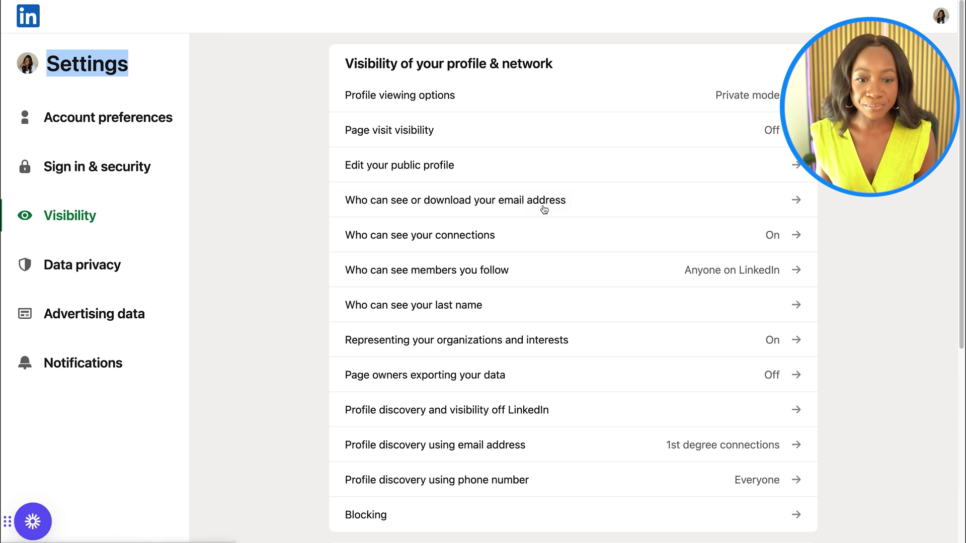
pyautogui.click(800, 204)
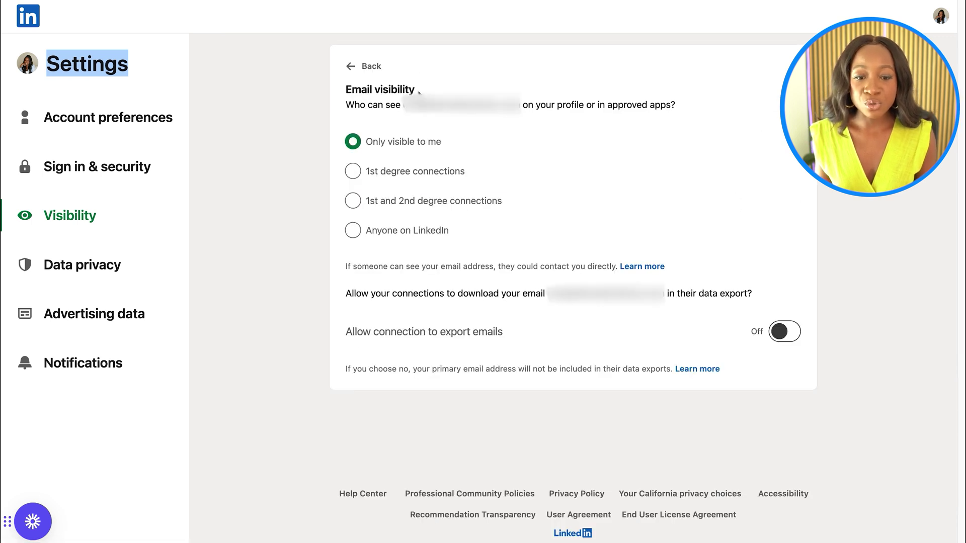
pyautogui.moveTo(349, 91); pyautogui.dragTo(521, 105)
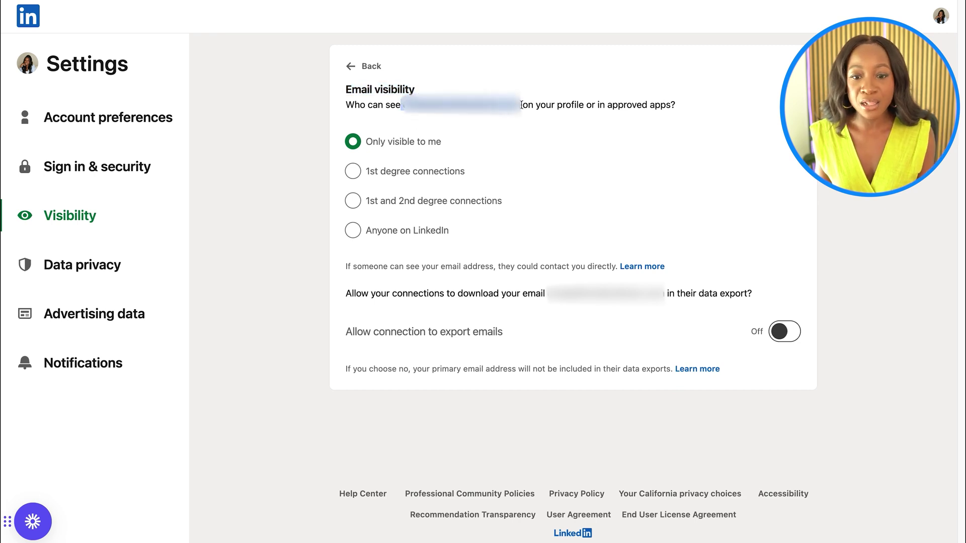
# Step: Select 'Only visible to me' instead of the connections or Anyone on LinkedIn options
pyautogui.moveTo(365, 141); pyautogui.dragTo(444, 136)
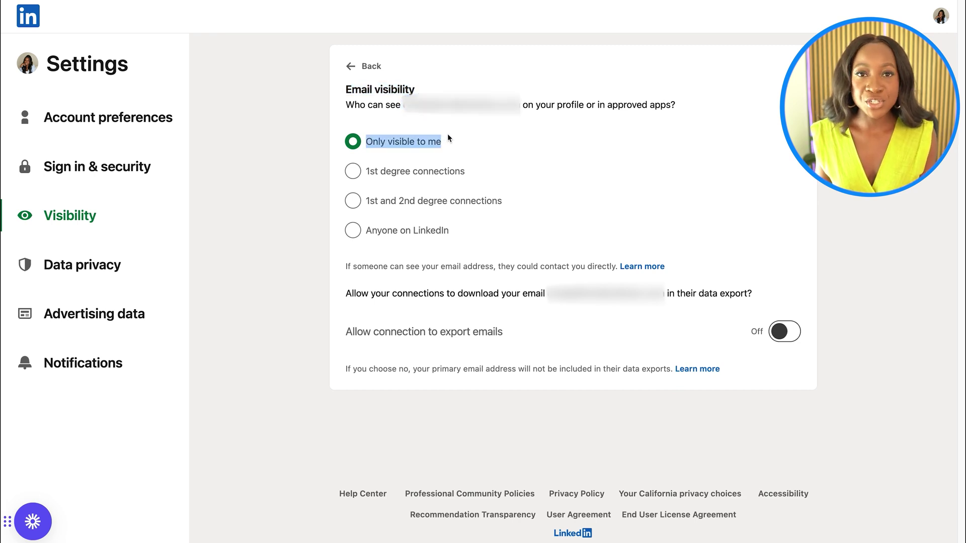
pyautogui.click(449, 139)
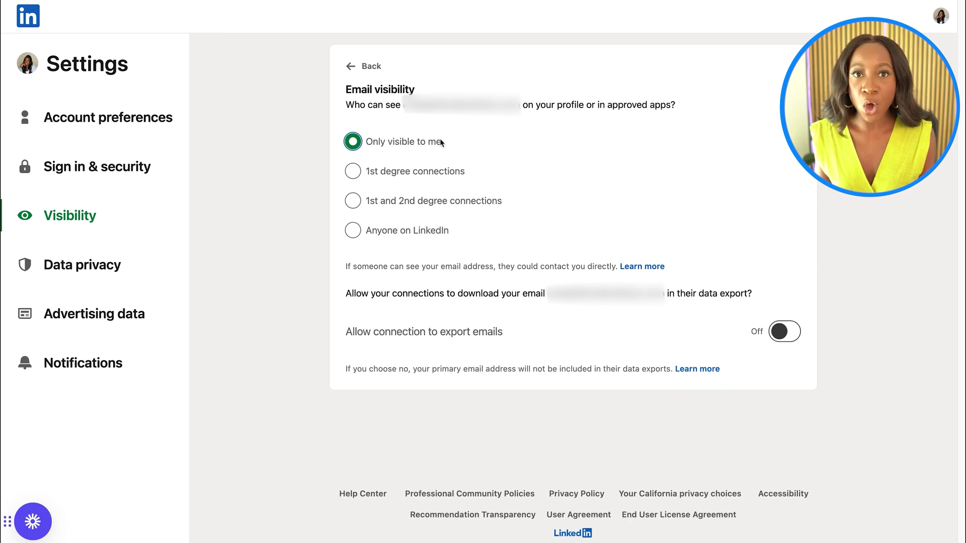
pyautogui.moveTo(451, 141)
pyautogui.mouseDown()
pyautogui.moveTo(376, 143)
pyautogui.moveTo(501, 171)
pyautogui.mouseUp()
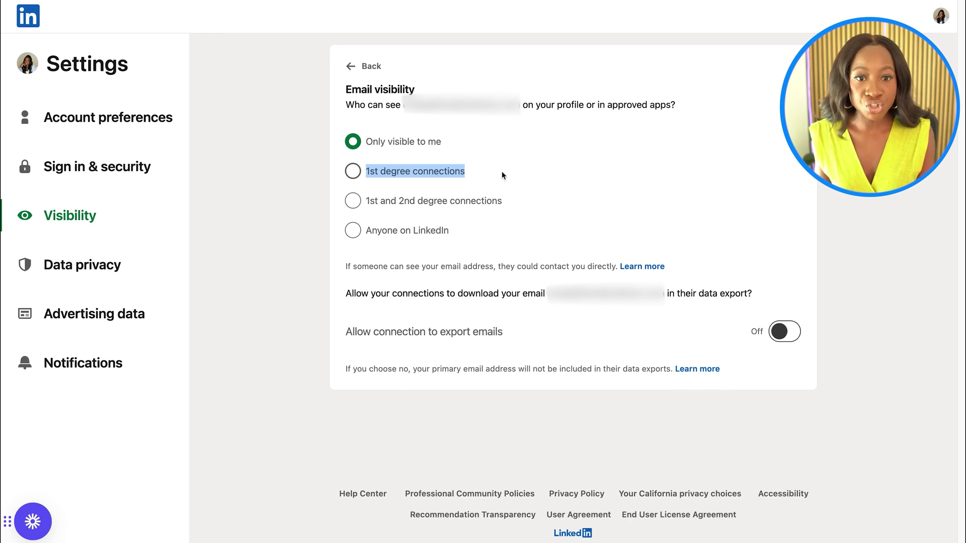
pyautogui.moveTo(367, 201); pyautogui.dragTo(479, 205)
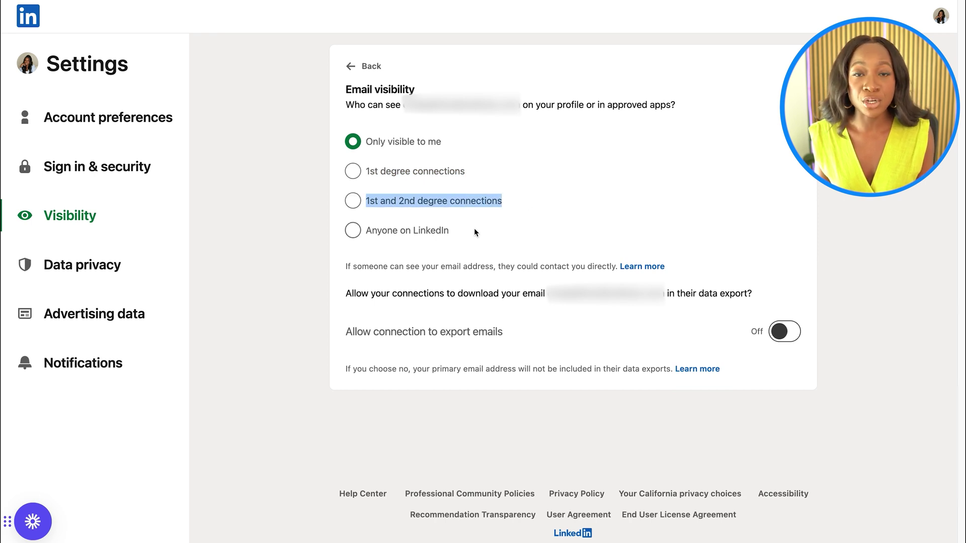
pyautogui.moveTo(367, 233); pyautogui.dragTo(500, 234)
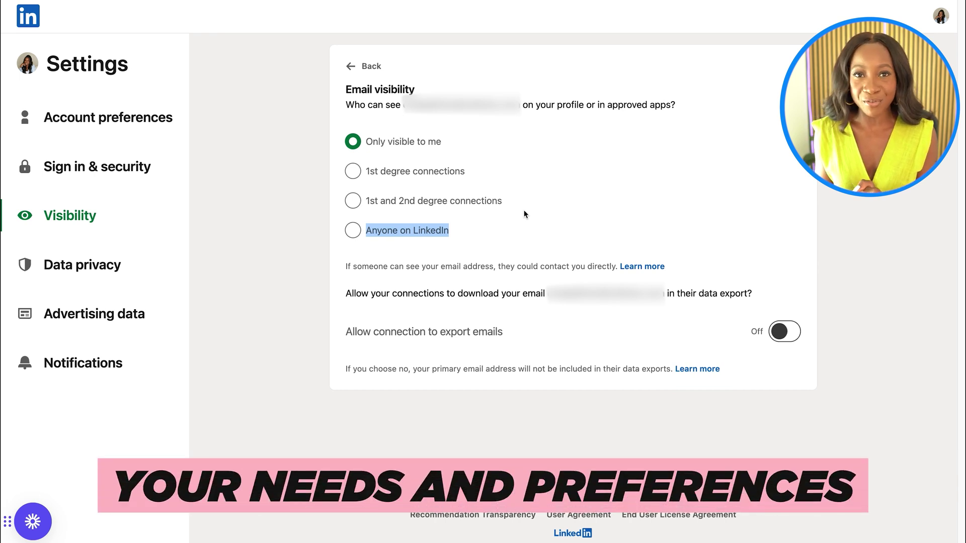
pyautogui.tripleClick(463, 300)
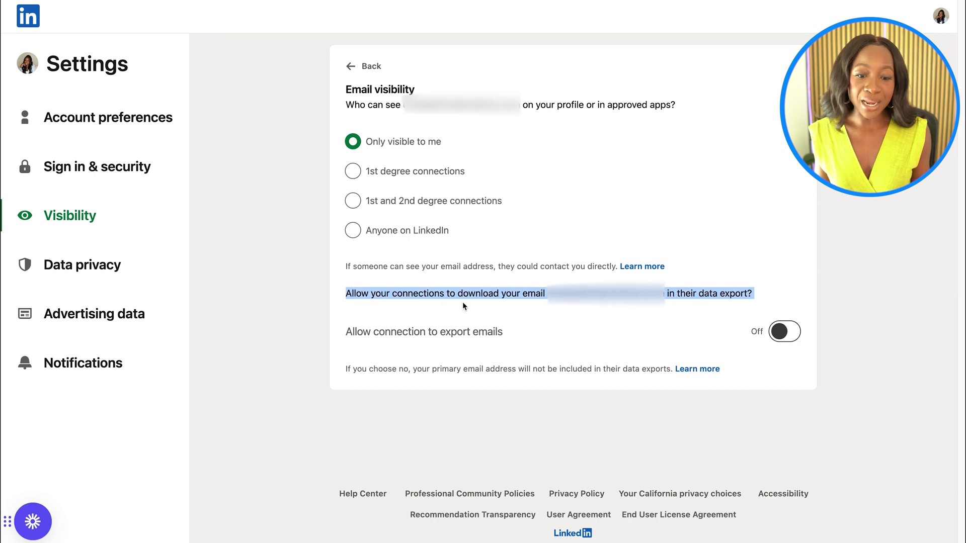